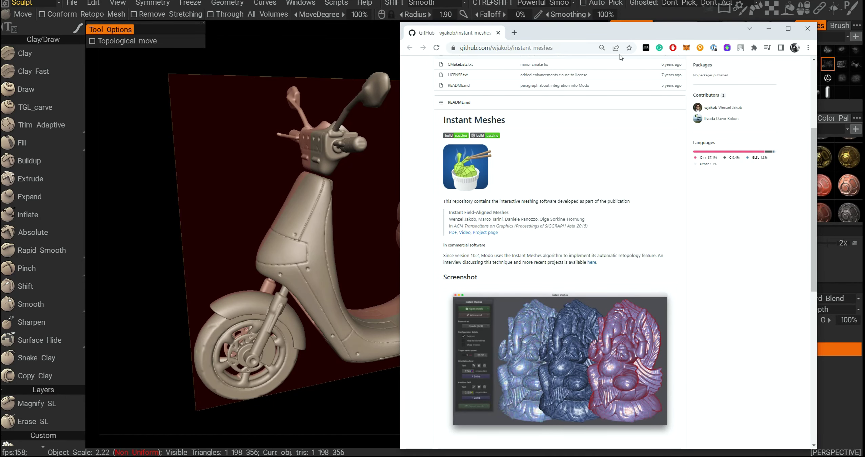
- Retopologize the Concept_Bike volume with automatic Instant Meshes, using an output polycount of 40000
{"action": "right_click", "coordinate": [687, 48]}
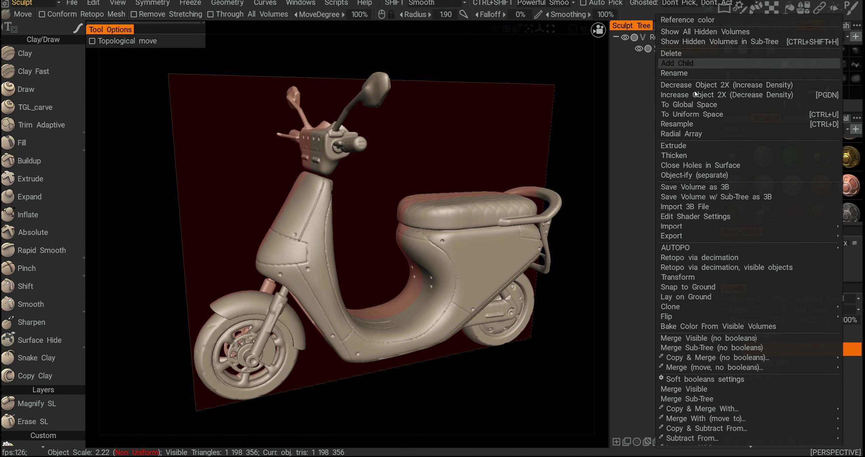
{"action": "mouse_move", "coordinate": [691, 248]}
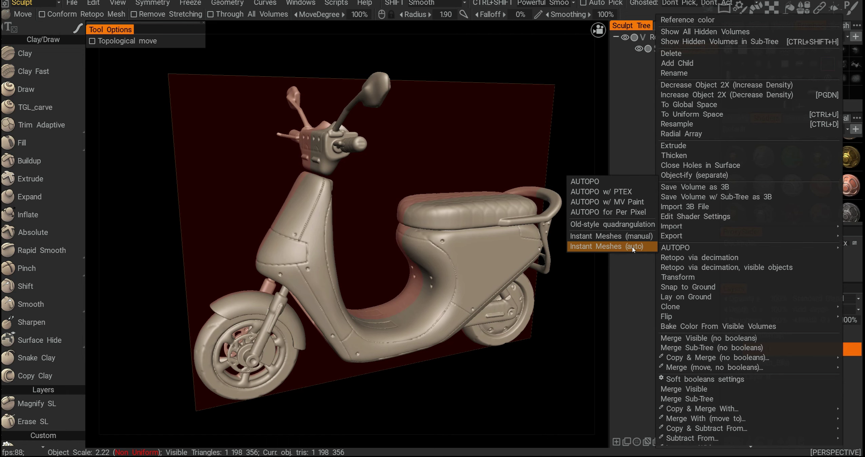
{"action": "left_click_drag", "start_coordinate": [525, 126], "coordinate": [498, 180], "text": "alt"}
{"action": "middle_click_drag", "start_coordinate": [455, 231], "coordinate": [466, 184], "text": "alt"}
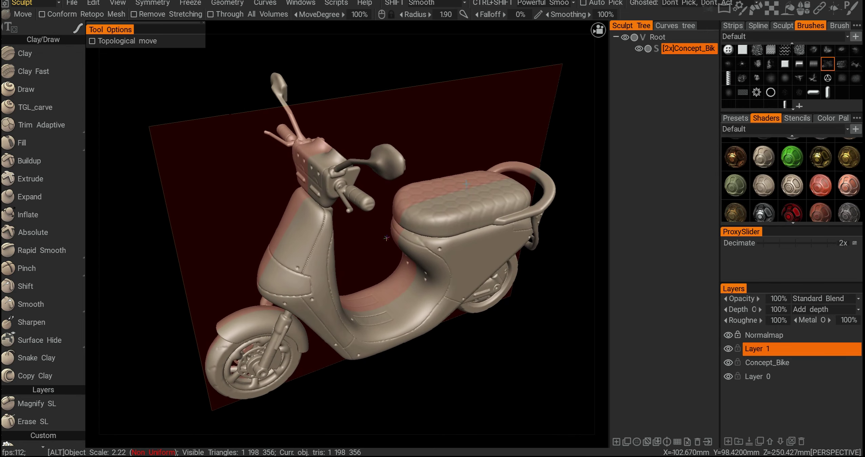
{"action": "left_click_drag", "start_coordinate": [387, 239], "coordinate": [441, 204], "text": "alt"}
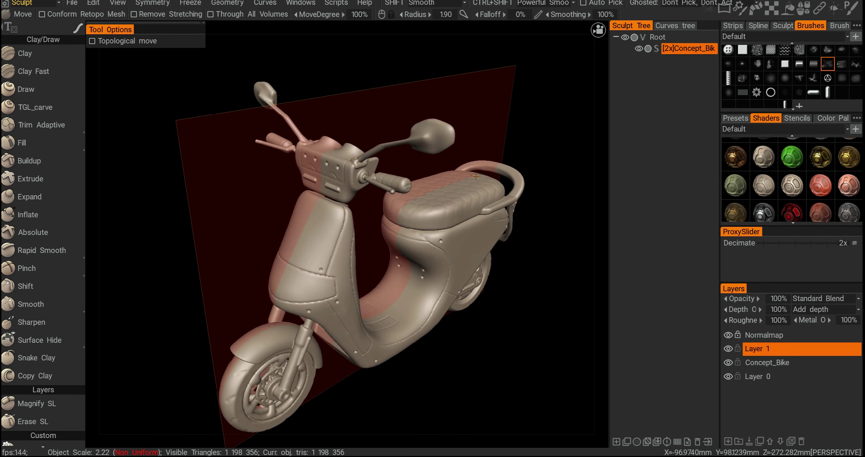
{"action": "left_click_drag", "start_coordinate": [476, 176], "coordinate": [424, 230], "text": "alt"}
{"action": "right_click", "coordinate": [688, 48]}
{"action": "mouse_move", "coordinate": [657, 248]}
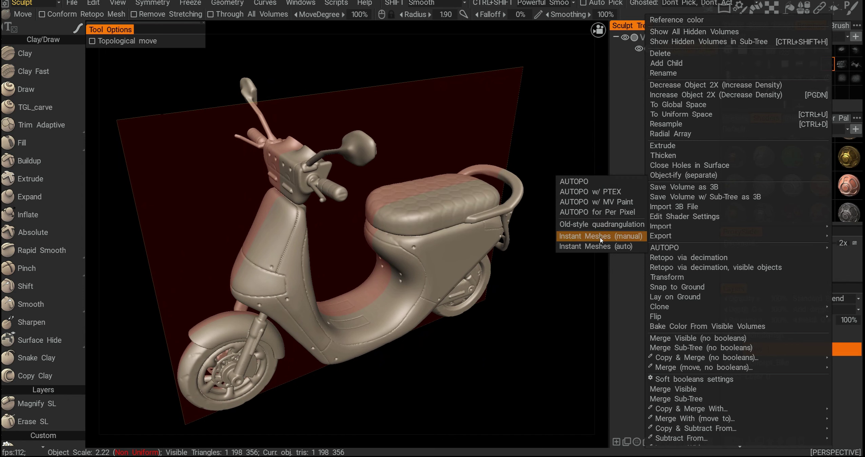
{"action": "left_click", "coordinate": [604, 247]}
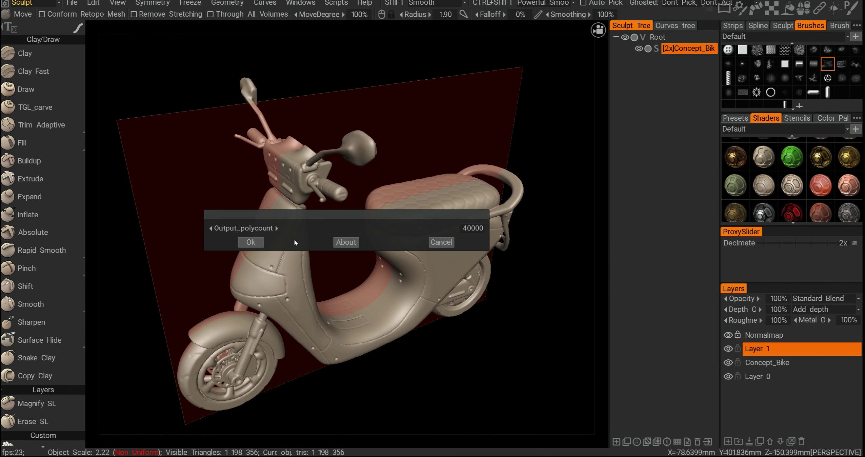
{"action": "left_click", "coordinate": [252, 243]}
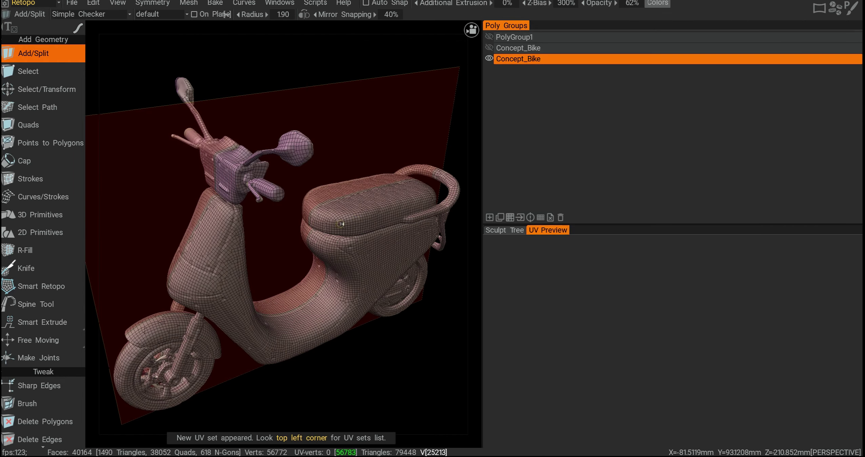
- Examine the automatic retopology mesh on the scooter's front, body and rear wheel
{"action": "middle_click_drag", "start_coordinate": [291, 269], "coordinate": [296, 241], "text": "alt"}
{"action": "left_click_drag", "start_coordinate": [296, 243], "coordinate": [319, 240], "text": "alt"}
{"action": "scroll", "coordinate": [315, 244], "scroll_direction": "up", "scroll_amount": 4, "text": "alt"}
{"action": "scroll", "coordinate": [309, 246], "scroll_direction": "down", "scroll_amount": 3, "text": "alt"}
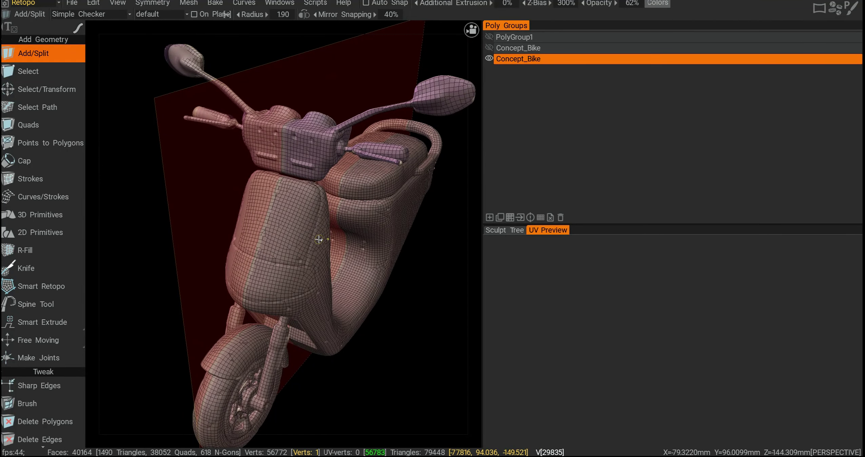
{"action": "mouse_move", "coordinate": [318, 239]}
{"action": "left_mouse_down", "text": "alt"}
{"action": "mouse_move", "coordinate": [380, 230]}
{"action": "mouse_move", "coordinate": [286, 240]}
{"action": "mouse_move", "coordinate": [309, 247]}
{"action": "left_mouse_up", "text": "alt"}
{"action": "right_click_drag", "start_coordinate": [309, 247], "coordinate": [310, 237], "text": "alt"}
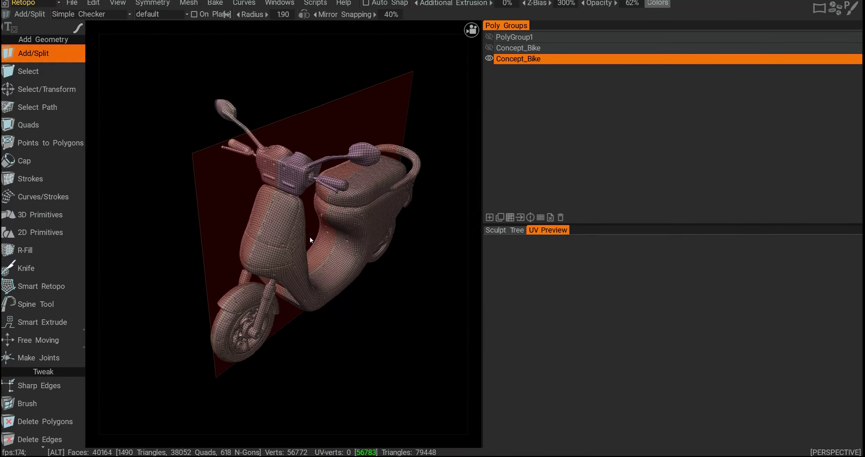
{"action": "scroll", "coordinate": [311, 216], "scroll_direction": "up", "scroll_amount": 3}
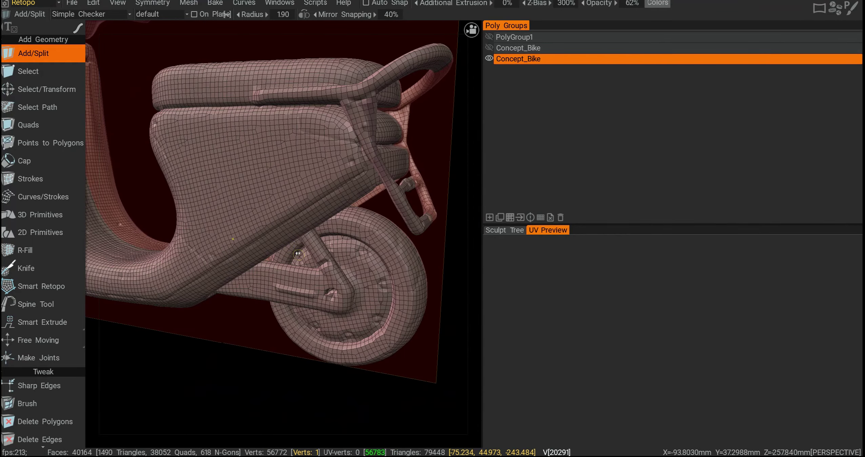
{"action": "scroll", "coordinate": [298, 254], "scroll_direction": "up", "scroll_amount": 6}
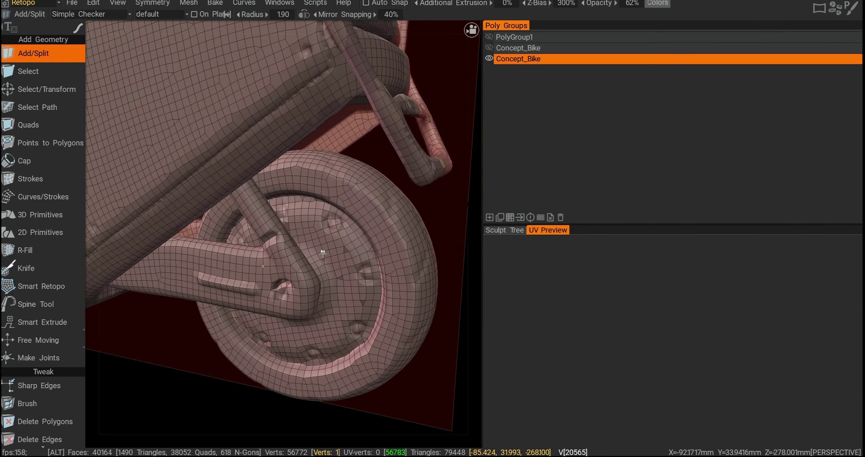
{"action": "left_click_drag", "start_coordinate": [322, 252], "coordinate": [369, 175], "text": "alt"}
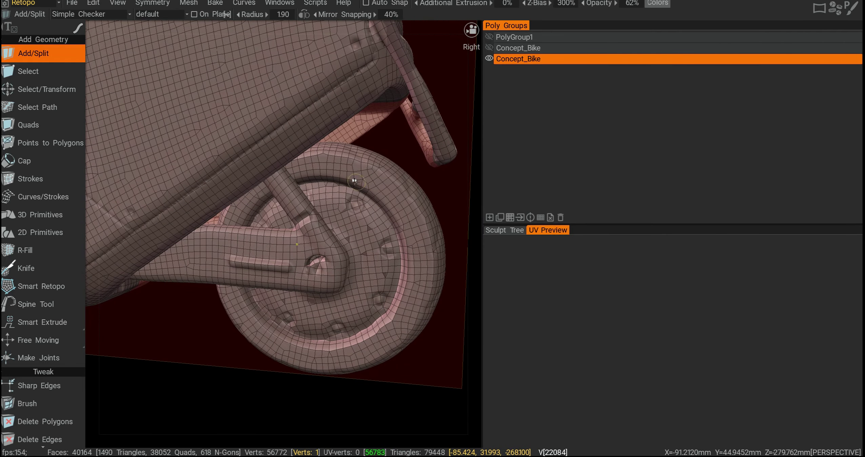
{"action": "middle_click_drag", "start_coordinate": [345, 220], "coordinate": [375, 271], "text": "alt"}
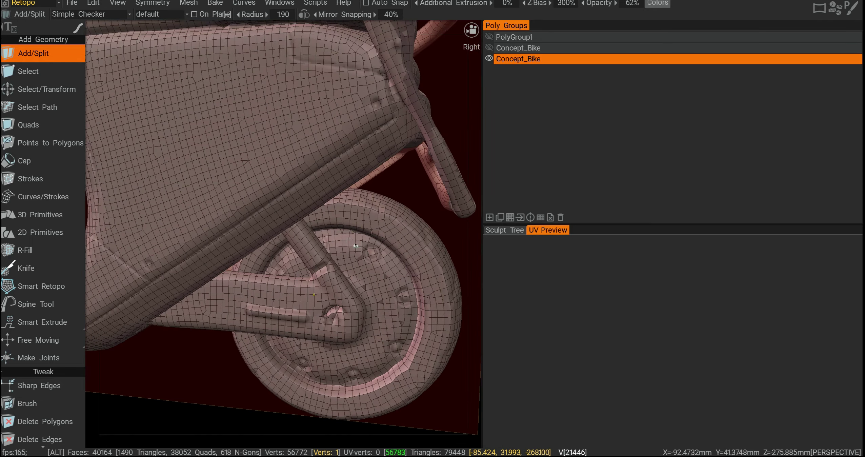
{"action": "right_click_drag", "start_coordinate": [375, 271], "coordinate": [251, 231], "text": "alt"}
{"action": "middle_click_drag", "start_coordinate": [251, 230], "coordinate": [313, 247], "text": "alt"}
{"action": "left_click_drag", "start_coordinate": [313, 247], "coordinate": [235, 281], "text": "alt"}
{"action": "middle_click_drag", "start_coordinate": [226, 272], "coordinate": [241, 270], "text": "alt"}
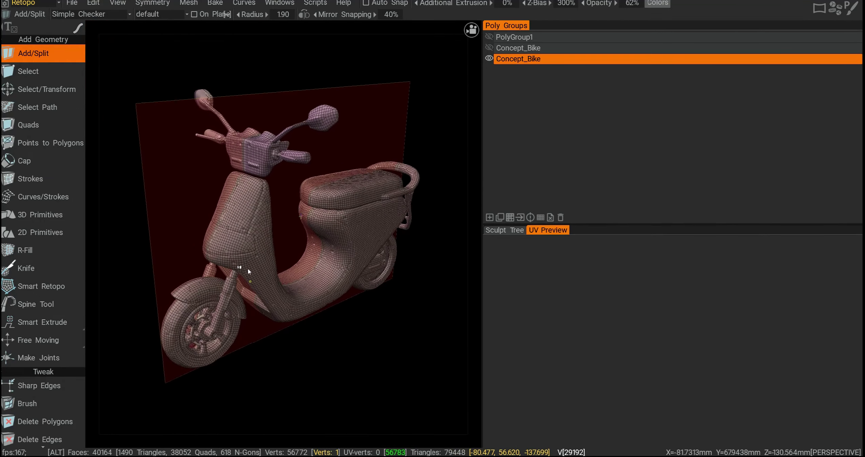
{"action": "right_click_drag", "start_coordinate": [241, 270], "coordinate": [284, 271], "text": "alt"}
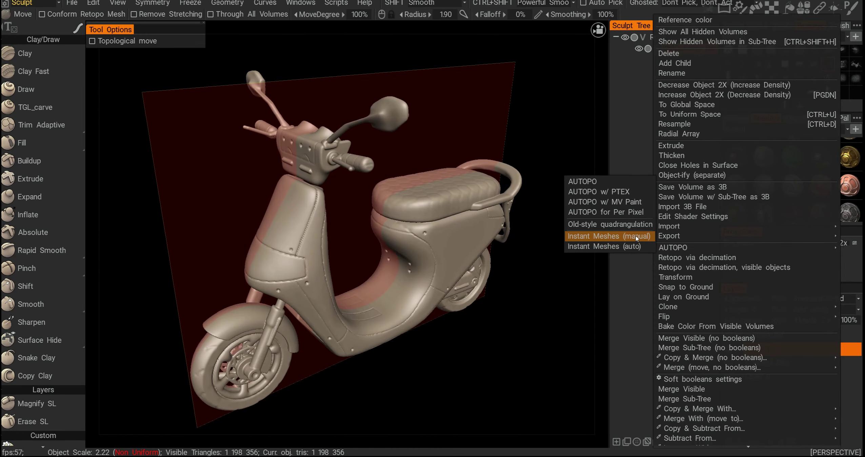
- Send the Concept_Bike sculpt to manual Instant Meshes with an output polycount of 10000
{"action": "left_click", "coordinate": [636, 237]}
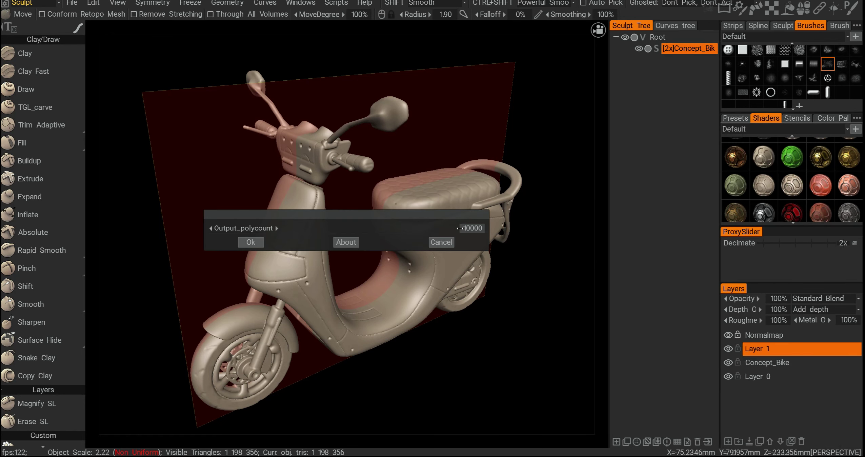
{"action": "left_click", "coordinate": [464, 230]}
{"action": "left_click", "coordinate": [491, 227]}
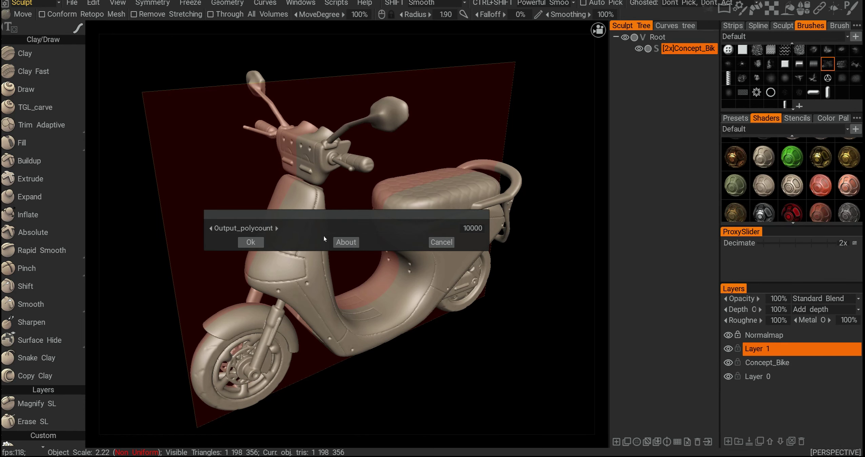
{"action": "left_click", "coordinate": [251, 242]}
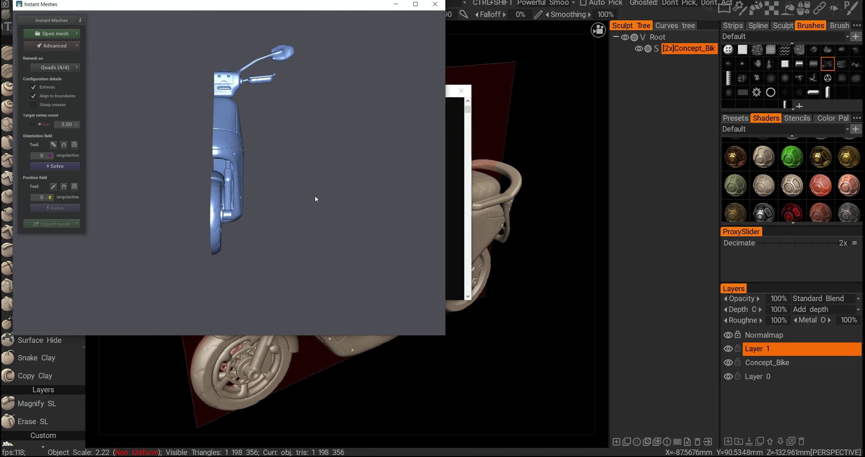
- Raise the target vertex count to about 12.53 and accept subdividing the input mesh to a finer resolution
{"action": "left_click_drag", "start_coordinate": [326, 196], "coordinate": [243, 249]}
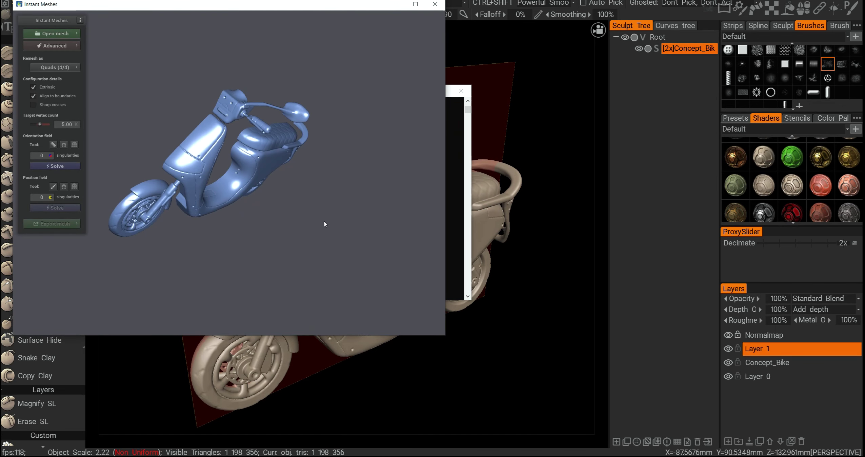
{"action": "left_click_drag", "start_coordinate": [319, 230], "coordinate": [338, 206]}
{"action": "scroll", "coordinate": [254, 121], "scroll_direction": "up", "scroll_amount": 3}
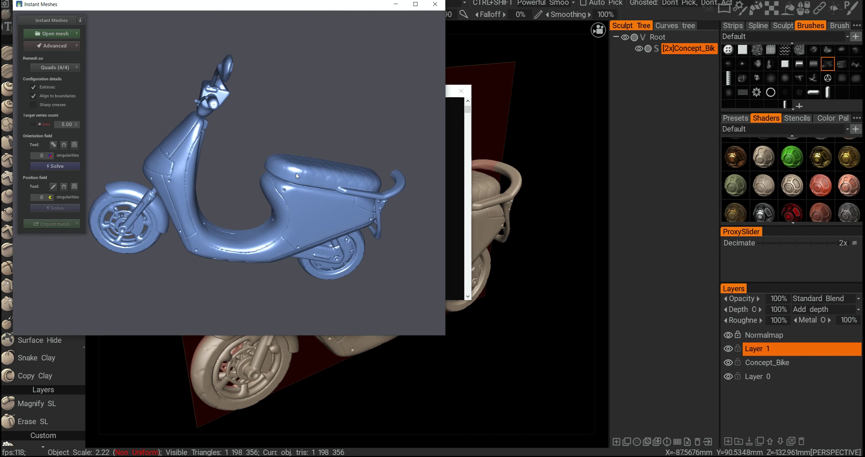
{"action": "left_click_drag", "start_coordinate": [296, 173], "coordinate": [226, 132]}
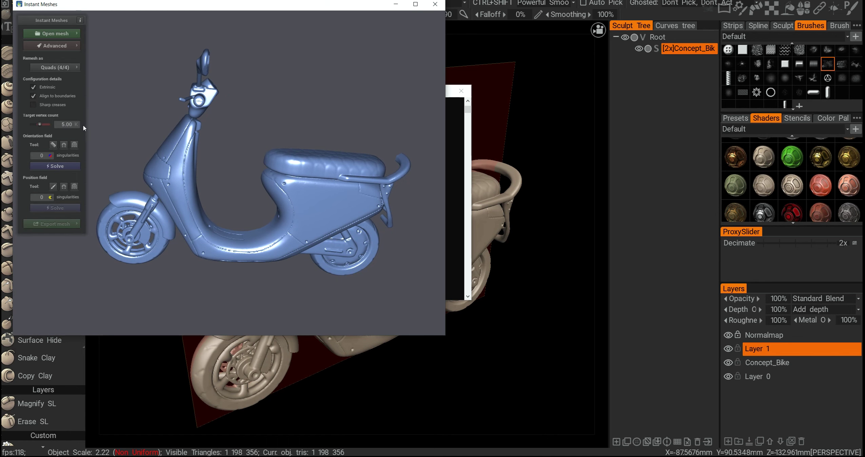
{"action": "left_click", "coordinate": [43, 125]}
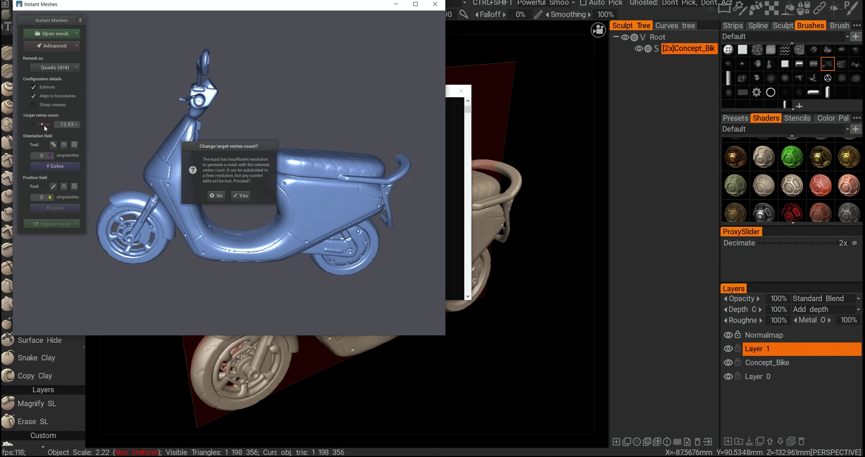
{"action": "left_click", "coordinate": [240, 196]}
- Solve the orientation field for the scooter mesh and check its flow lines on the front wheel and body
{"action": "left_click_drag", "start_coordinate": [233, 131], "coordinate": [262, 106]}
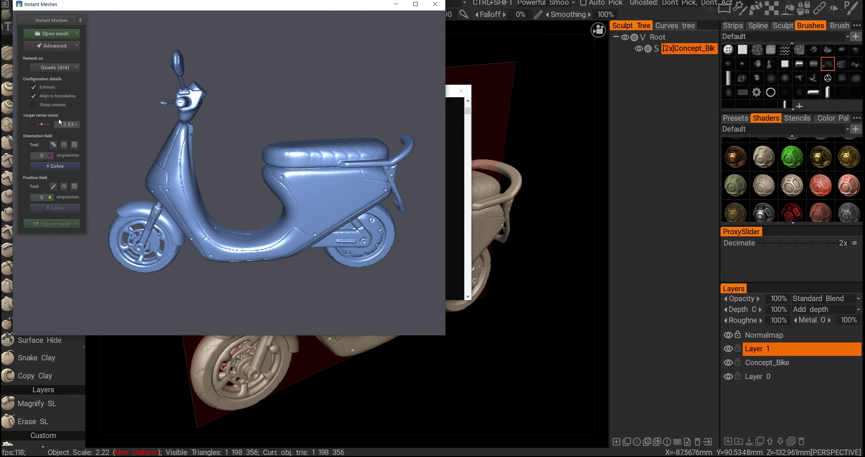
{"action": "left_click", "coordinate": [54, 167]}
{"action": "left_click_drag", "start_coordinate": [223, 132], "coordinate": [262, 173]}
{"action": "scroll", "coordinate": [239, 179], "scroll_direction": "up", "scroll_amount": 5}
{"action": "right_click_drag", "start_coordinate": [260, 151], "coordinate": [299, 146]}
{"action": "scroll", "coordinate": [278, 148], "scroll_direction": "up", "scroll_amount": 2}
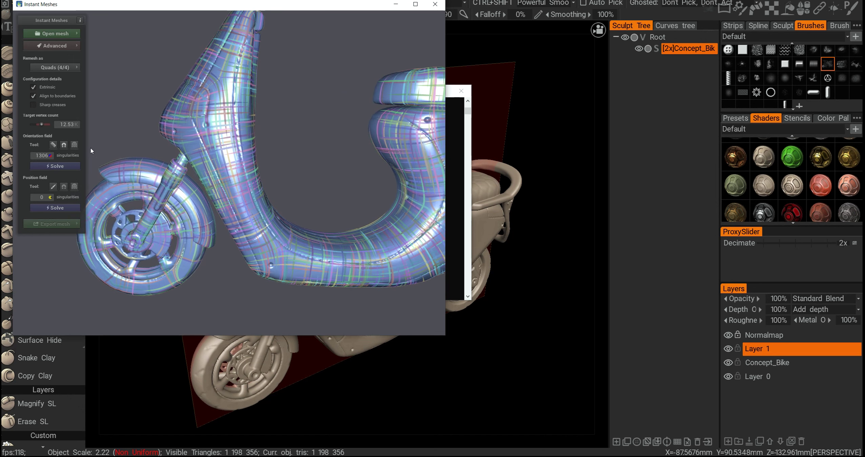
- Guide the edge flow with Orientation Comb strokes along the front body panel and around the front wheel
{"action": "left_click", "coordinate": [53, 145]}
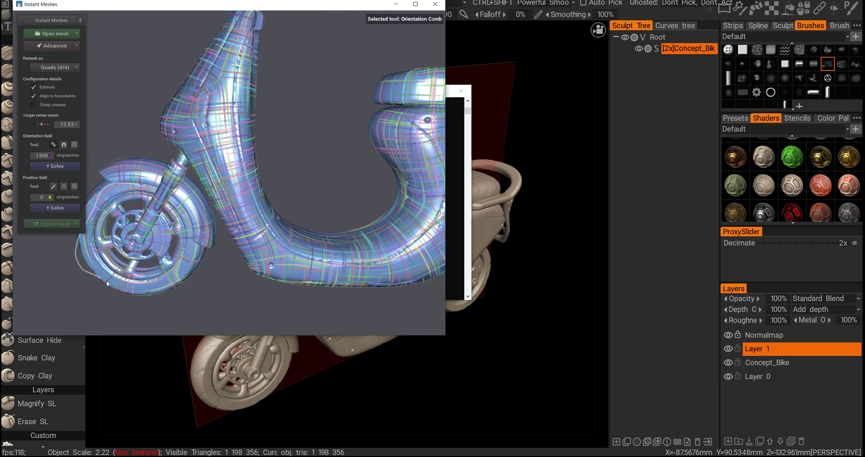
{"action": "mouse_move", "coordinate": [106, 284]}
{"action": "left_mouse_down"}
{"action": "mouse_move", "coordinate": [191, 234]}
{"action": "mouse_move", "coordinate": [142, 203]}
{"action": "left_mouse_up"}
{"action": "left_click_drag", "start_coordinate": [250, 179], "coordinate": [259, 173]}
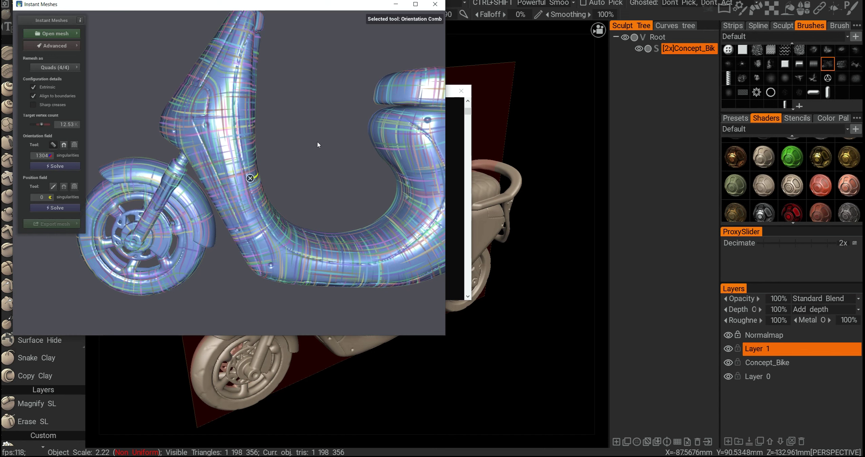
{"action": "left_click_drag", "start_coordinate": [240, 60], "coordinate": [220, 96]}
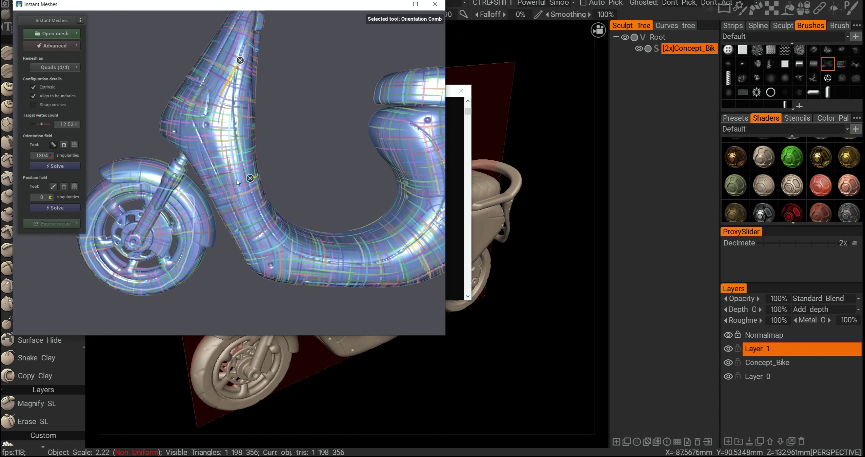
{"action": "left_click_drag", "start_coordinate": [138, 186], "coordinate": [97, 213]}
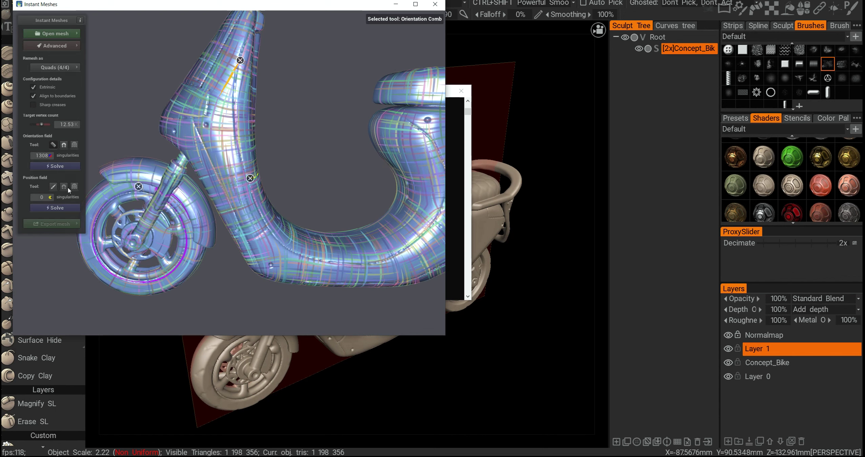
- Solve the position field and extract the remeshed scooter as a pure quad mesh for export
{"action": "left_click", "coordinate": [56, 208]}
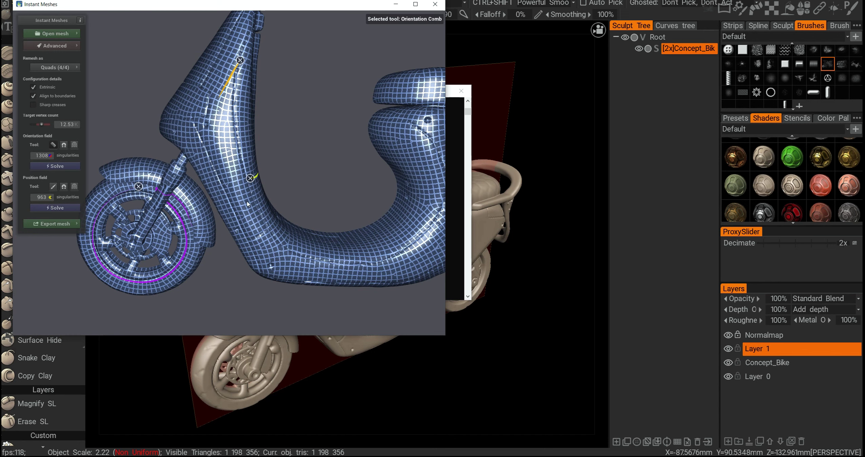
{"action": "left_click", "coordinate": [54, 224]}
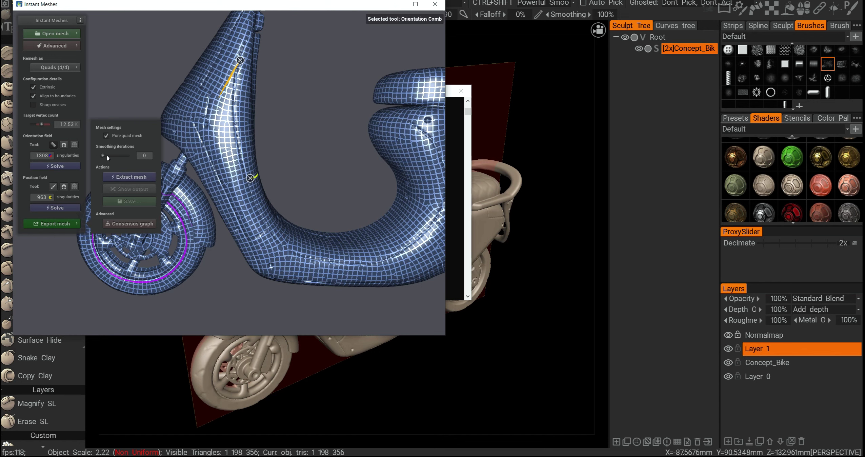
{"action": "left_click", "coordinate": [132, 178]}
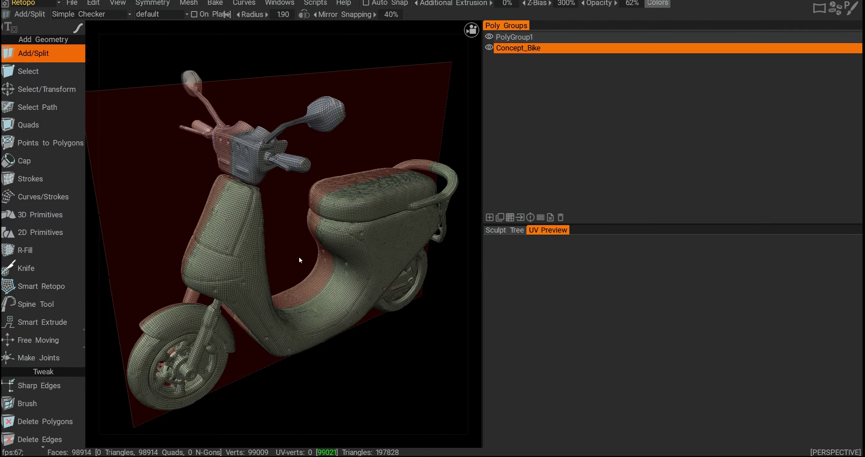
- Examine the manually guided quad mesh around the front wheel and fork and across the whole scooter
{"action": "middle_click_drag", "start_coordinate": [299, 257], "coordinate": [306, 217], "text": "alt"}
{"action": "right_click_drag", "start_coordinate": [306, 217], "coordinate": [318, 238], "text": "alt"}
{"action": "left_click_drag", "start_coordinate": [319, 237], "coordinate": [295, 246], "text": "alt"}
{"action": "middle_click_drag", "start_coordinate": [295, 247], "coordinate": [430, 201], "text": "alt"}
{"action": "right_click_drag", "start_coordinate": [322, 237], "coordinate": [336, 257], "text": "alt"}
{"action": "left_click_drag", "start_coordinate": [336, 258], "coordinate": [288, 223], "text": "alt"}
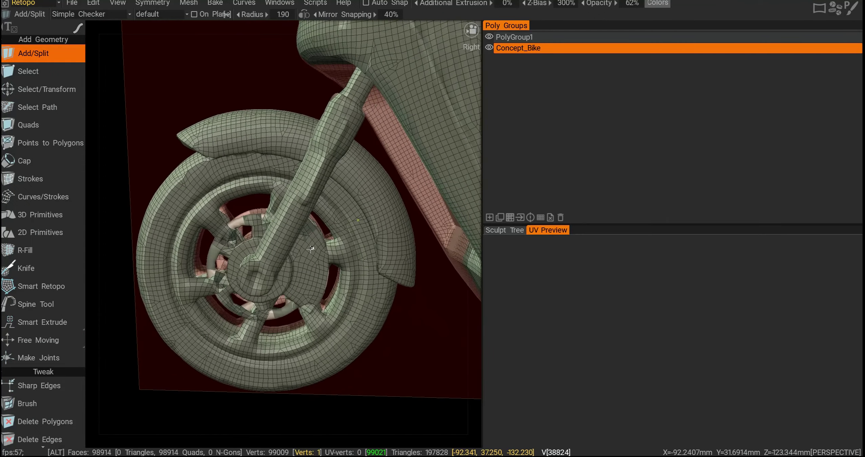
{"action": "right_click_drag", "start_coordinate": [288, 223], "coordinate": [290, 249], "text": "alt"}
{"action": "middle_click_drag", "start_coordinate": [290, 248], "coordinate": [295, 231], "text": "alt"}
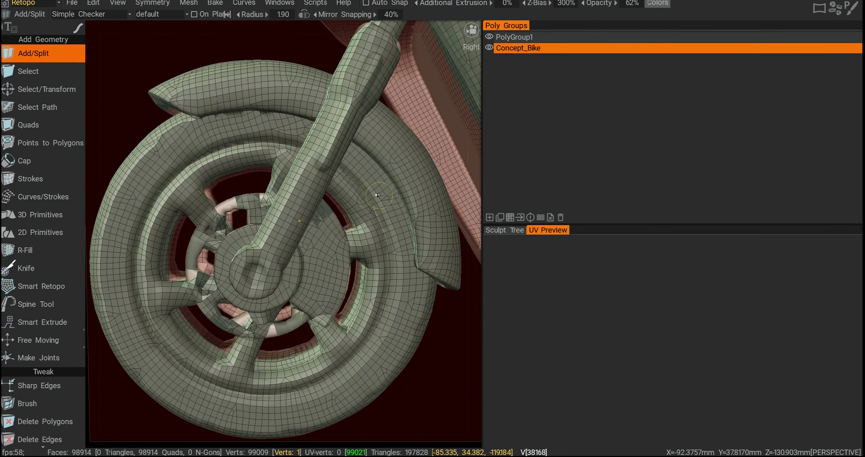
{"action": "mouse_move", "coordinate": [378, 196]}
{"action": "left_mouse_down", "text": "alt"}
{"action": "mouse_move", "coordinate": [348, 137]}
{"action": "mouse_move", "coordinate": [368, 187]}
{"action": "left_mouse_up", "text": "alt"}
{"action": "right_click_drag", "start_coordinate": [367, 186], "coordinate": [367, 212], "text": "alt"}
{"action": "left_click_drag", "start_coordinate": [367, 212], "coordinate": [211, 226], "text": "alt"}
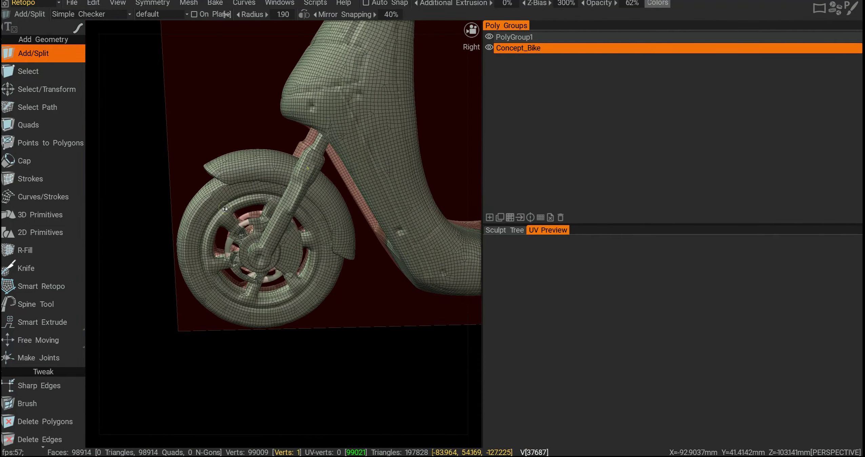
{"action": "right_click_drag", "start_coordinate": [359, 159], "coordinate": [355, 230], "text": "alt"}
{"action": "left_click_drag", "start_coordinate": [356, 230], "coordinate": [378, 239], "text": "alt"}
{"action": "middle_click_drag", "start_coordinate": [378, 239], "coordinate": [355, 259], "text": "alt"}
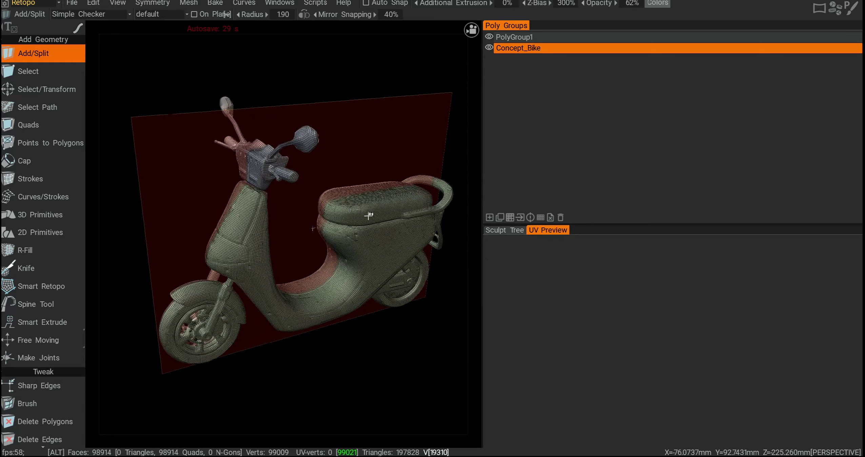
{"action": "mouse_move", "coordinate": [364, 215]}
{"action": "right_mouse_down", "text": "alt"}
{"action": "mouse_move", "coordinate": [364, 197]}
{"action": "mouse_move", "coordinate": [353, 224]}
{"action": "right_mouse_up", "text": "alt"}
{"action": "left_click_drag", "start_coordinate": [353, 224], "coordinate": [362, 226], "text": "alt"}
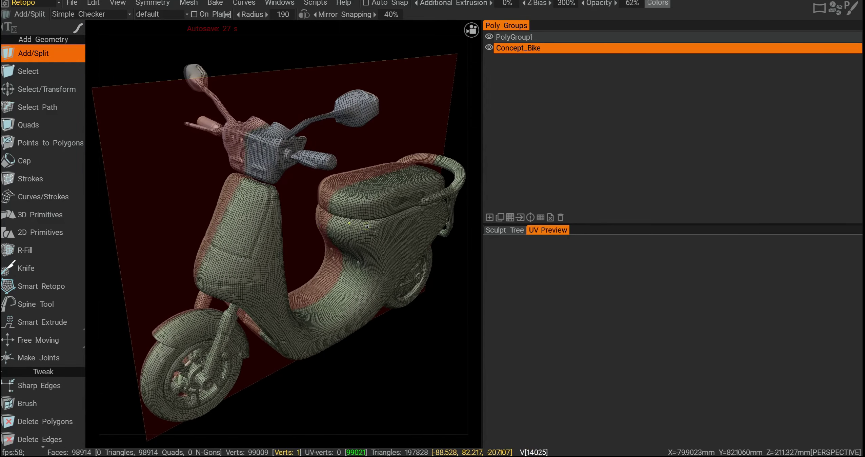